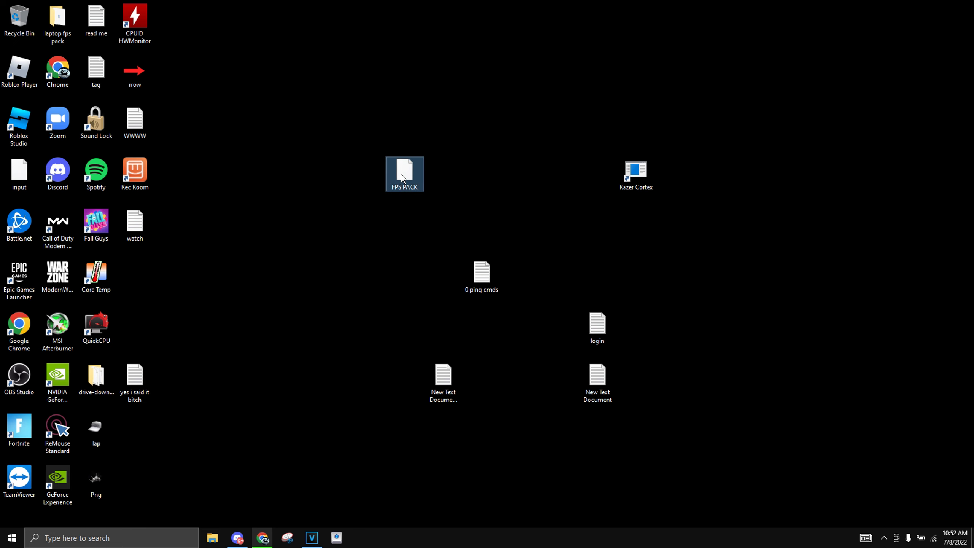
# Extract FPS_PACK.rar with WinRAR's Extract files into an FPS PACK folder on the desktop.
pyautogui.rightClick(401, 173)
pyautogui.click(445, 274)
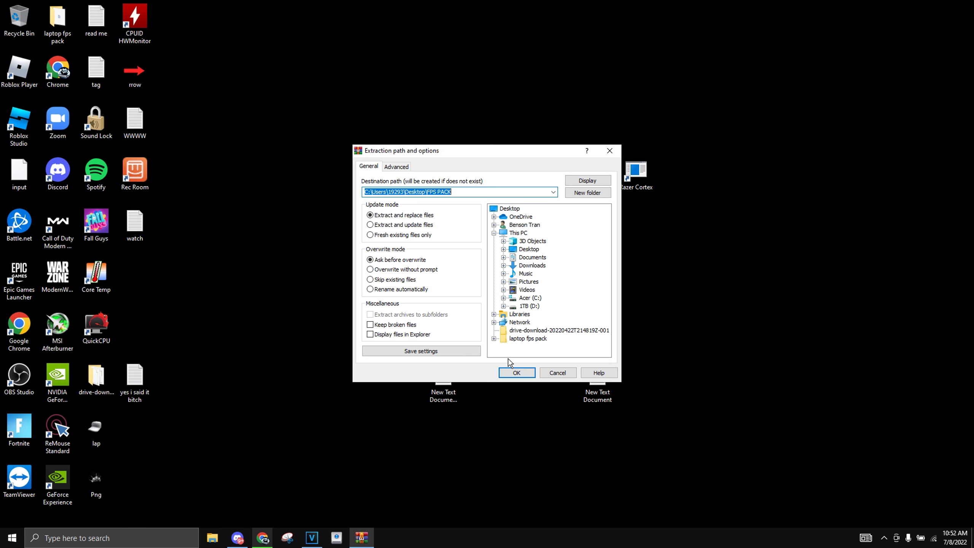
pyautogui.click(507, 369)
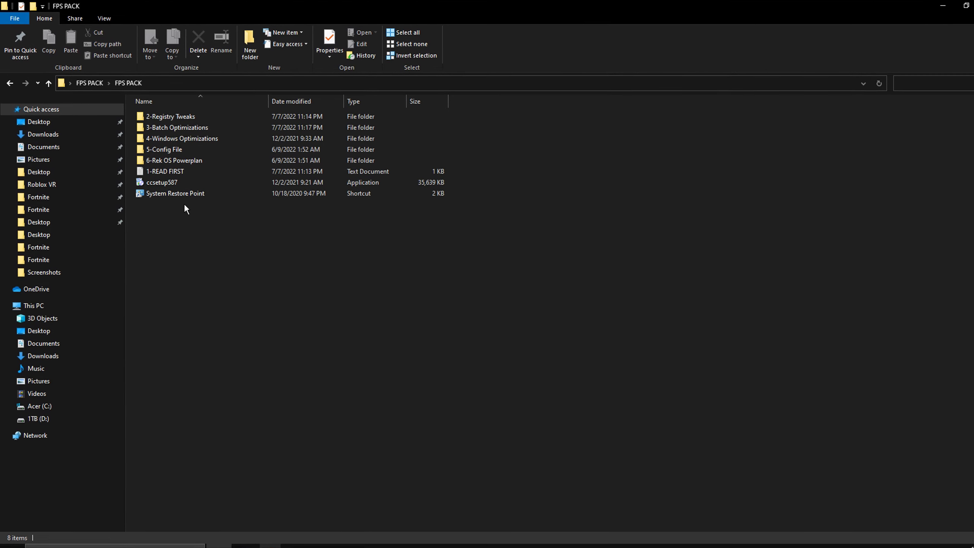
# Open System Properties from the System Restore Point shortcut and start a new restore point for C:.
pyautogui.doubleClick(213, 201)
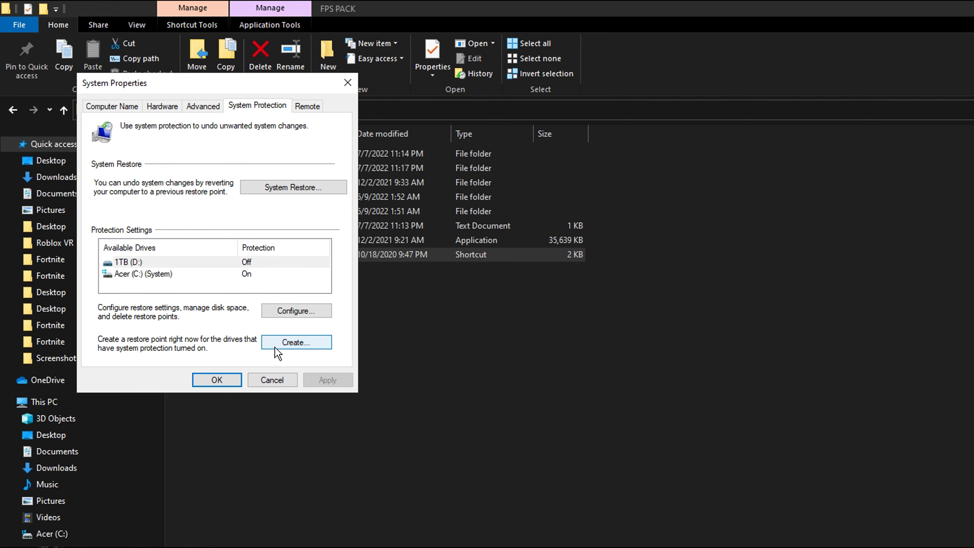
pyautogui.click(295, 344)
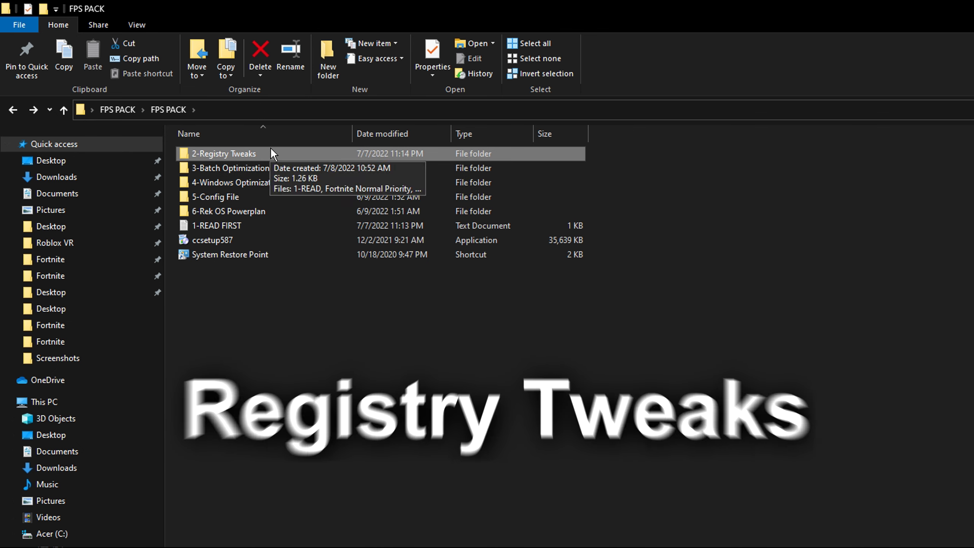
# Open 2-Registry Tweaks to list 1-READ and its five registry-entry files.
pyautogui.doubleClick(270, 147)
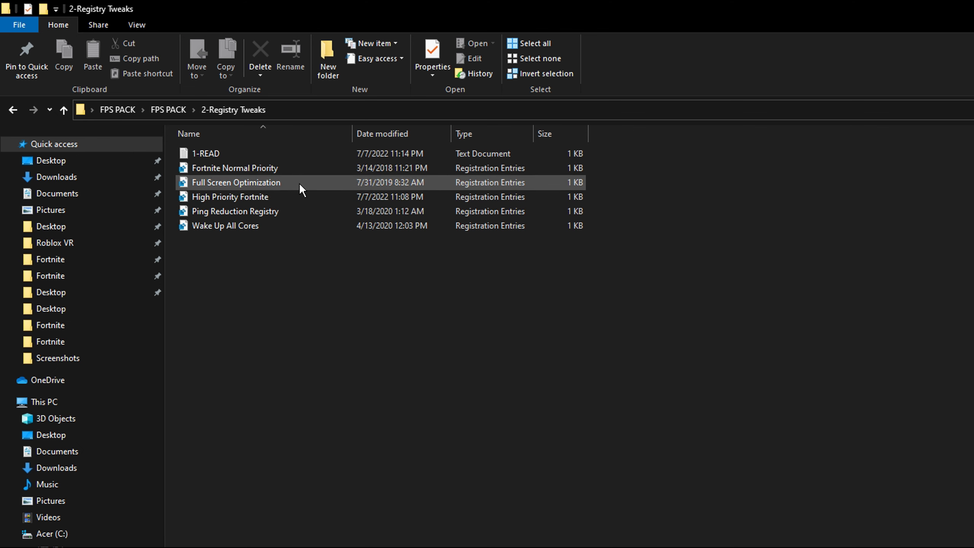
# Merge the High Priority Fortnite and Full Screen Optimization registry files, accepting the Registry Editor prompts.
pyautogui.doubleClick(289, 200)
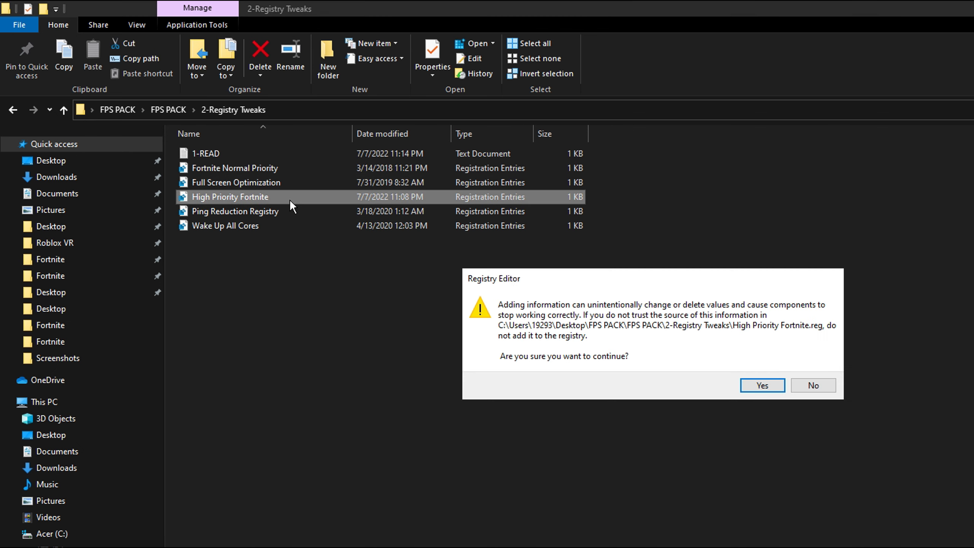
pyautogui.click(762, 385)
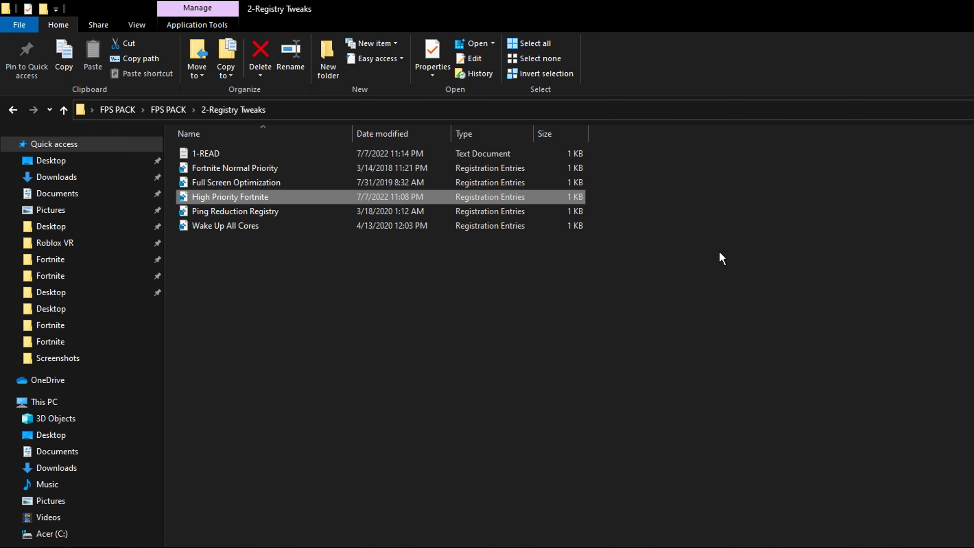
pyautogui.doubleClick(285, 180)
pyautogui.click(811, 386)
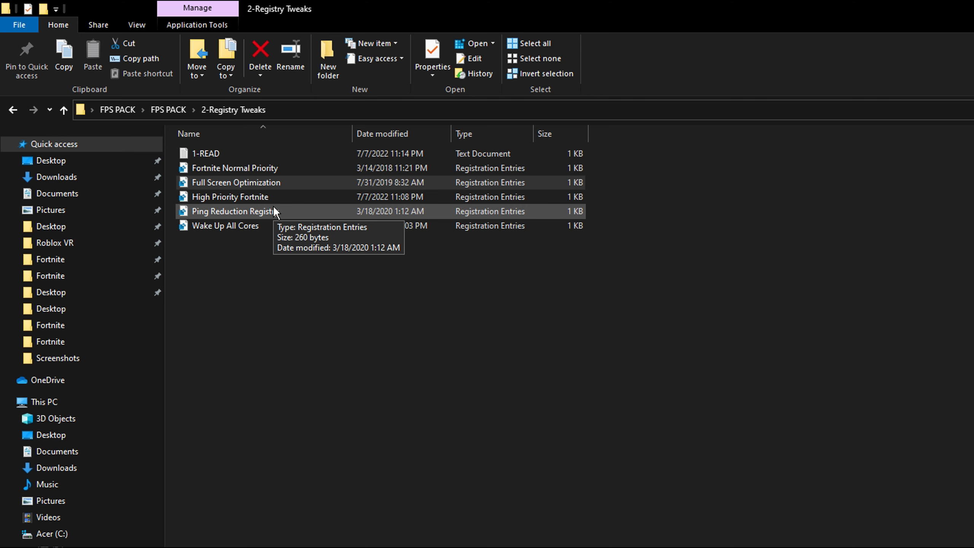
# Merge the Ping Reduction Registry and Wake Up All Cores files, then open 3-Batch Optimizations.
pyautogui.doubleClick(210, 213)
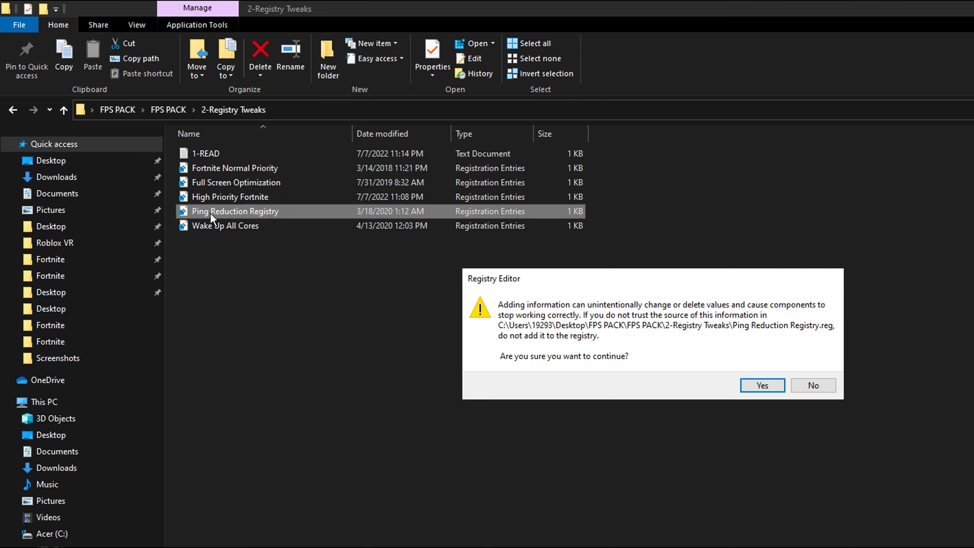
pyautogui.click(763, 383)
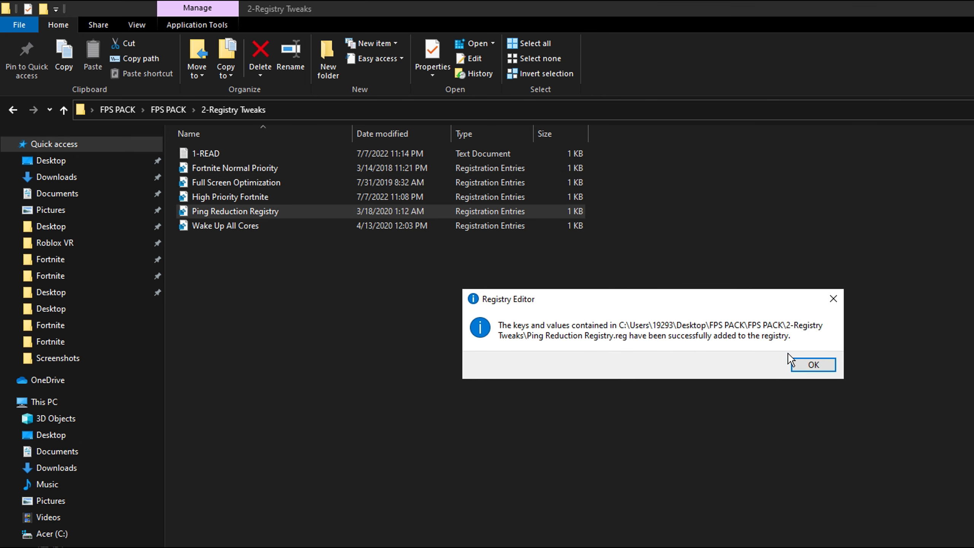
pyautogui.click(812, 365)
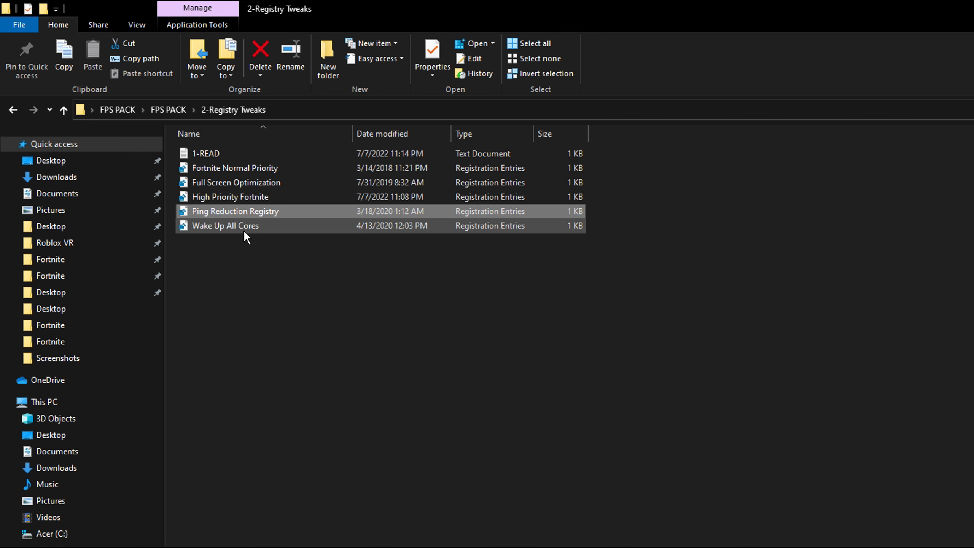
pyautogui.doubleClick(245, 231)
pyautogui.click(767, 390)
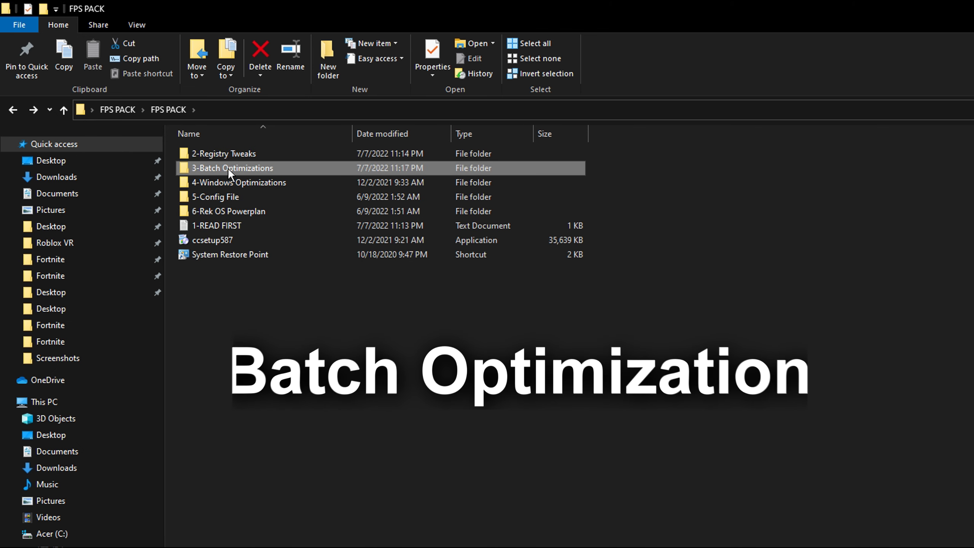
pyautogui.doubleClick(229, 168)
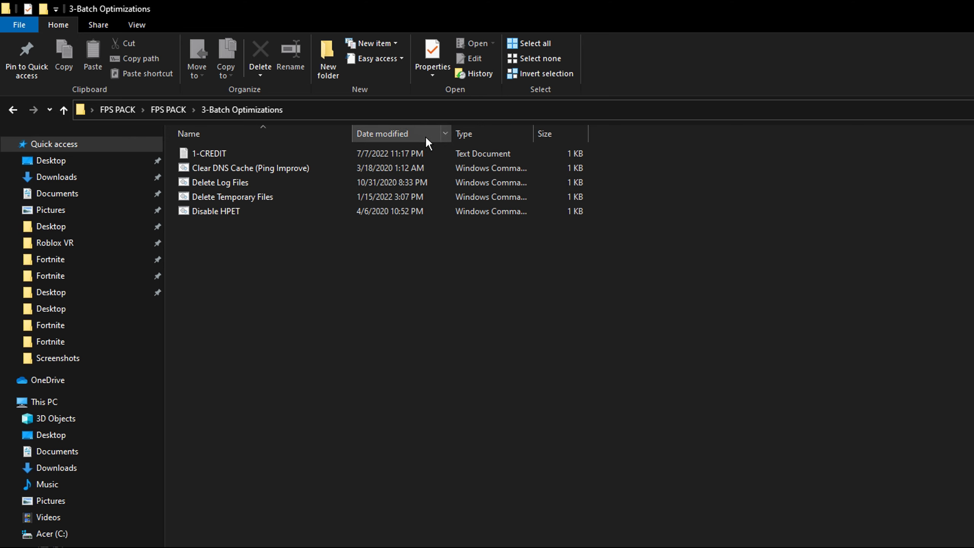
# Run Clear DNS Cache (Ping Improve) as administrator to flush DNS, then launch Delete Log Files.
pyautogui.rightClick(346, 167)
pyautogui.moveTo(545, 428)
pyautogui.click(417, 223)
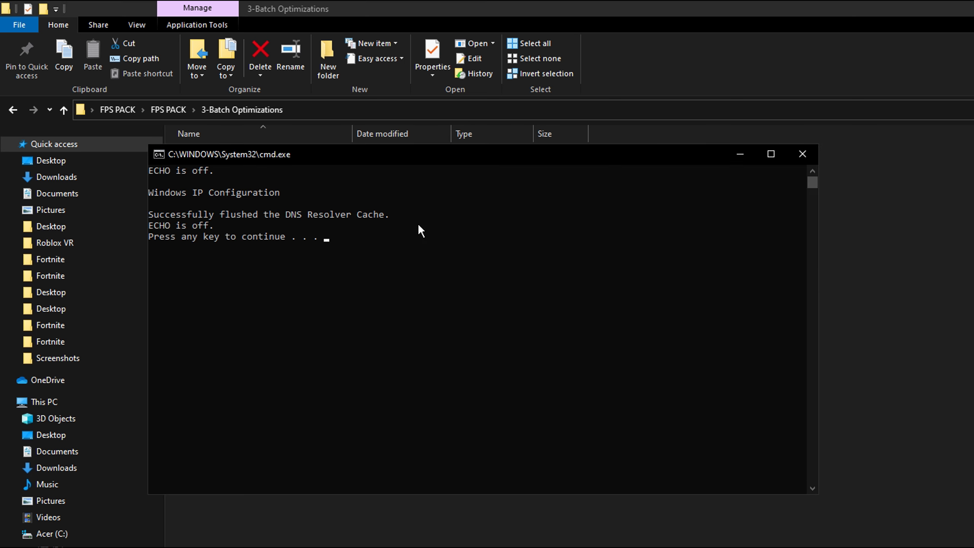
pyautogui.press('Return')
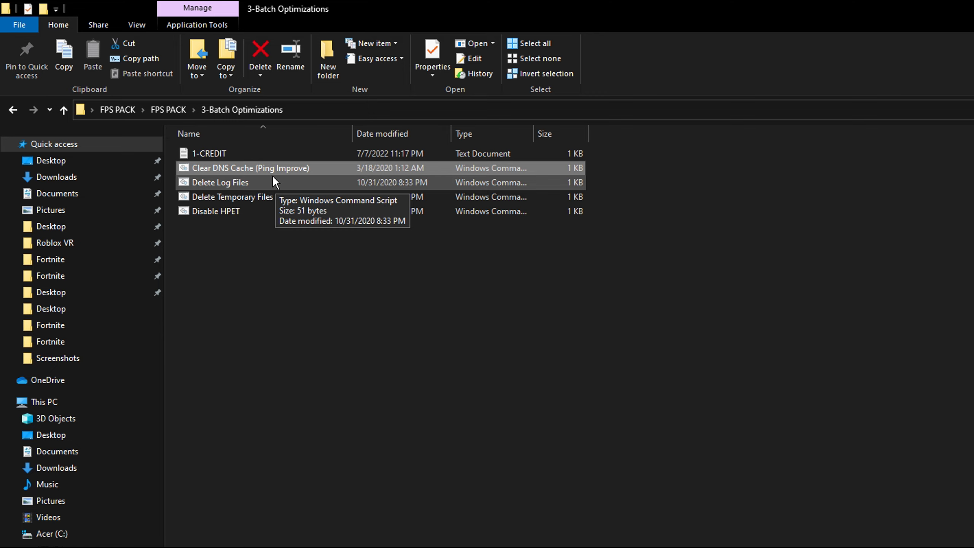
pyautogui.doubleClick(227, 183)
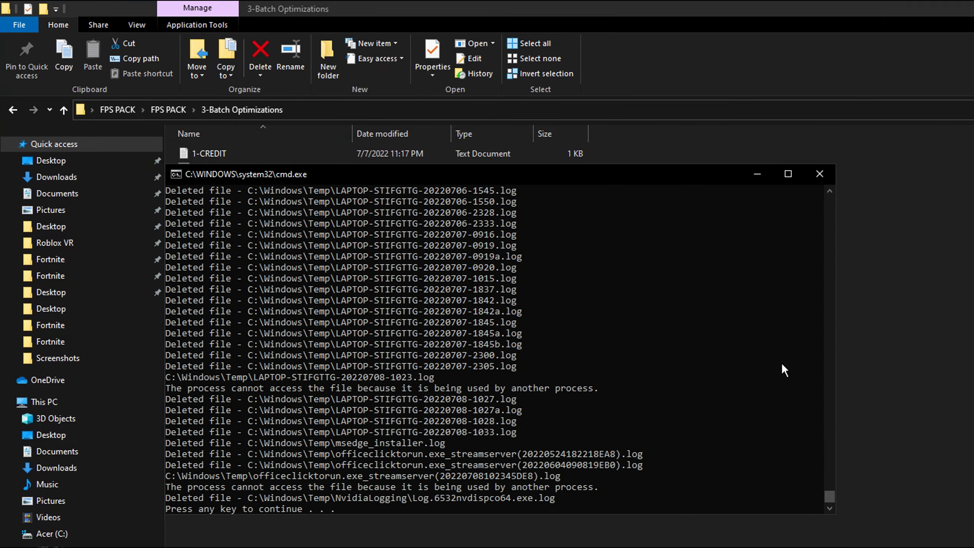
# Run the Delete Temporary Files and Disable HPET scripts, closing each window, then go back.
pyautogui.press('Return')
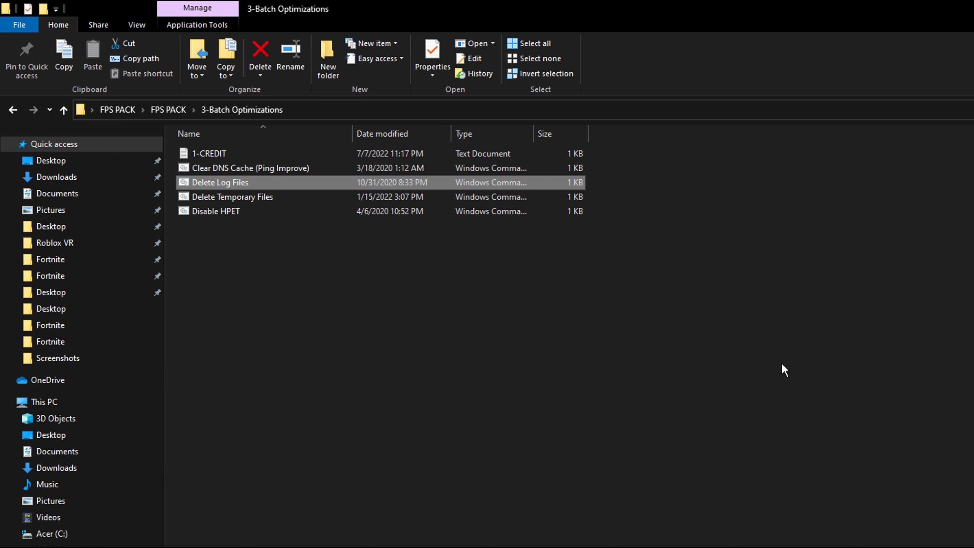
pyautogui.doubleClick(212, 195)
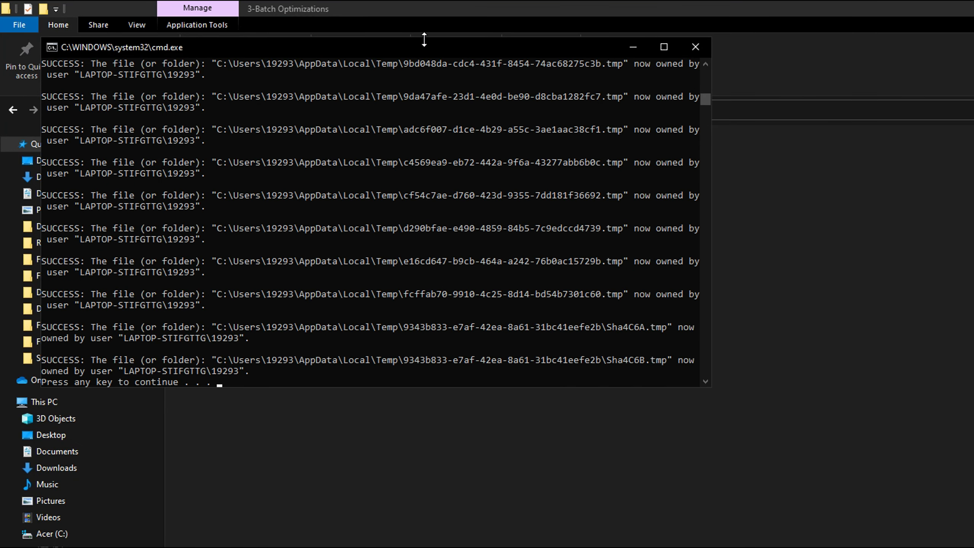
pyautogui.moveTo(420, 48); pyautogui.dragTo(510, 135)
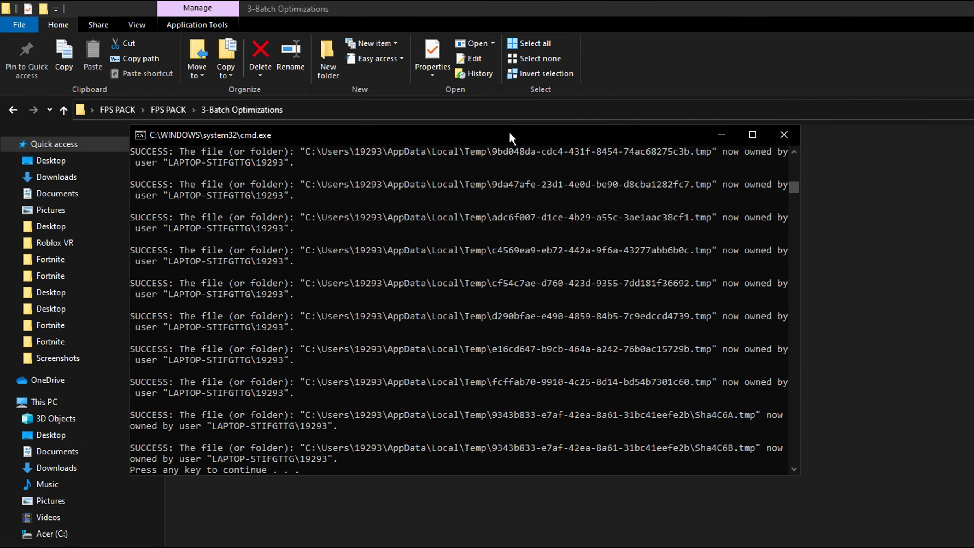
pyautogui.press('Return')
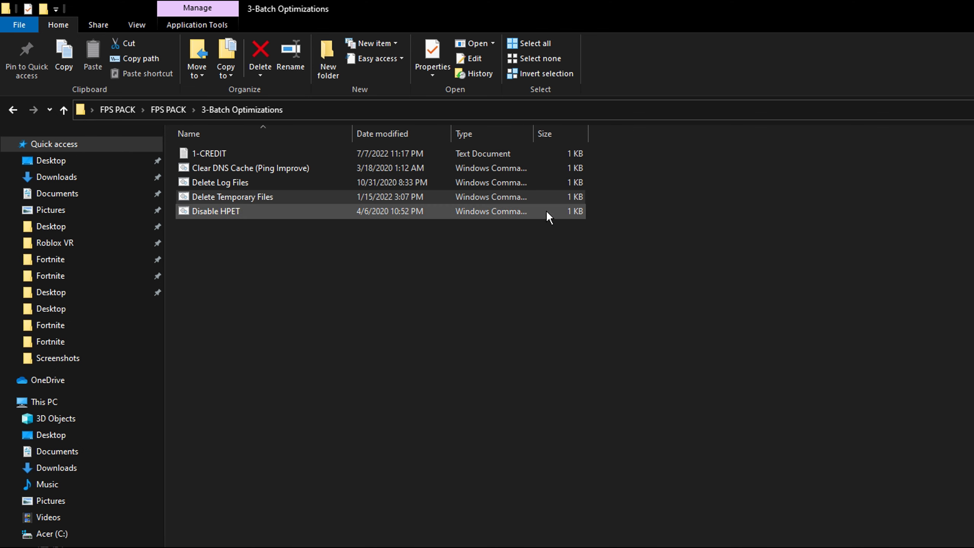
pyautogui.doubleClick(518, 212)
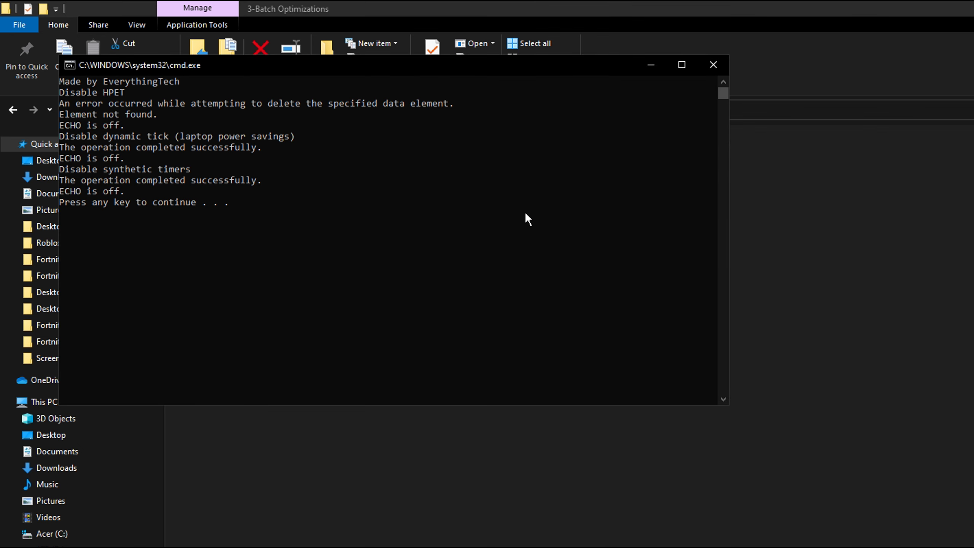
pyautogui.press('Return')
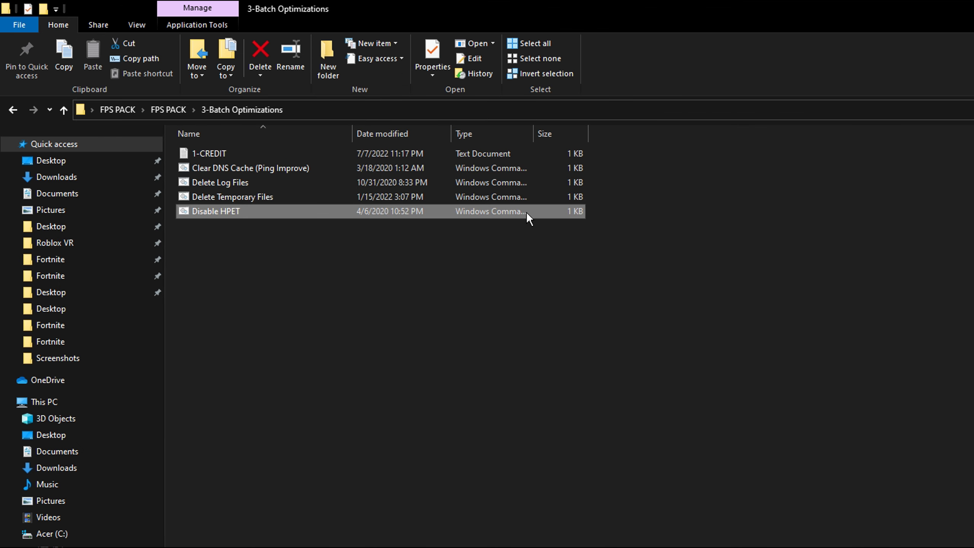
pyautogui.hotkey('alt', 'Left')
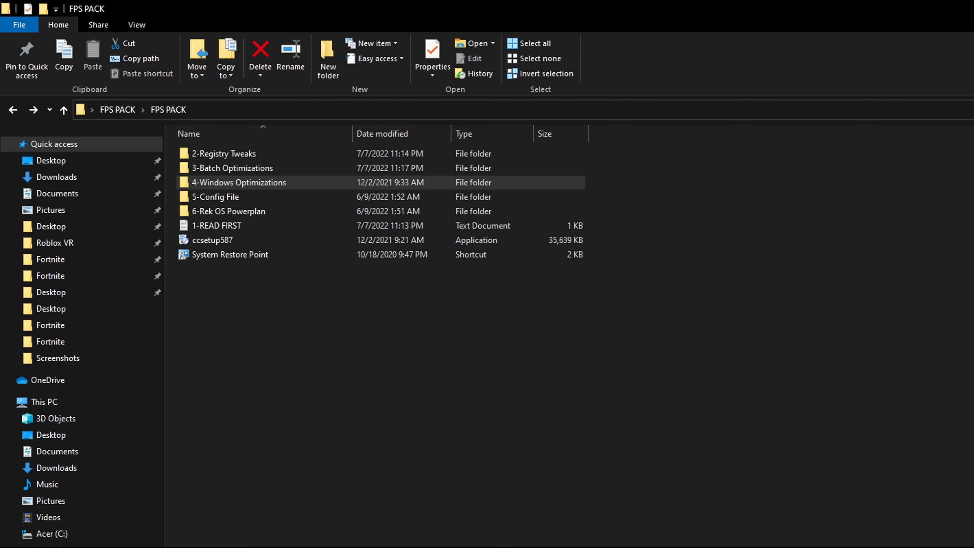
pyautogui.doubleClick(322, 182)
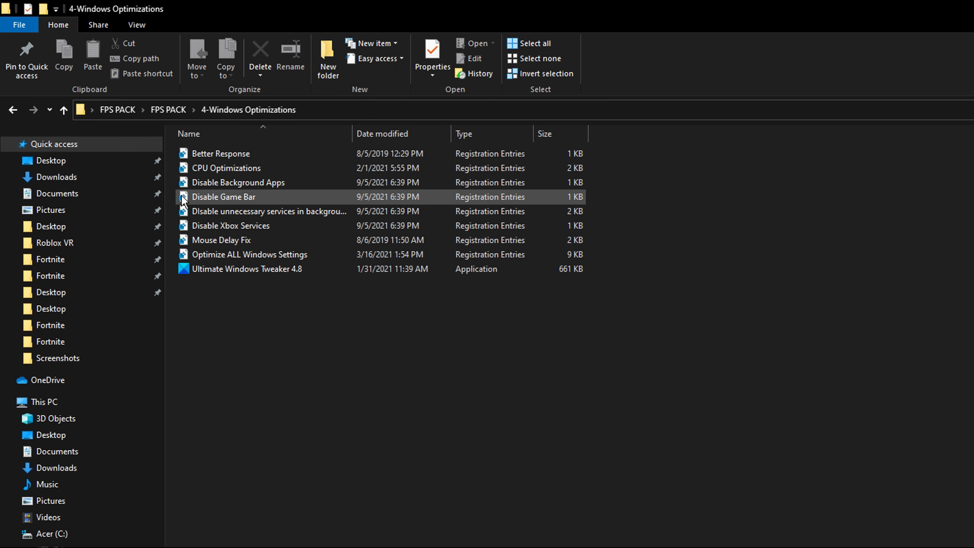
pyautogui.moveTo(673, 175); pyautogui.dragTo(653, 152)
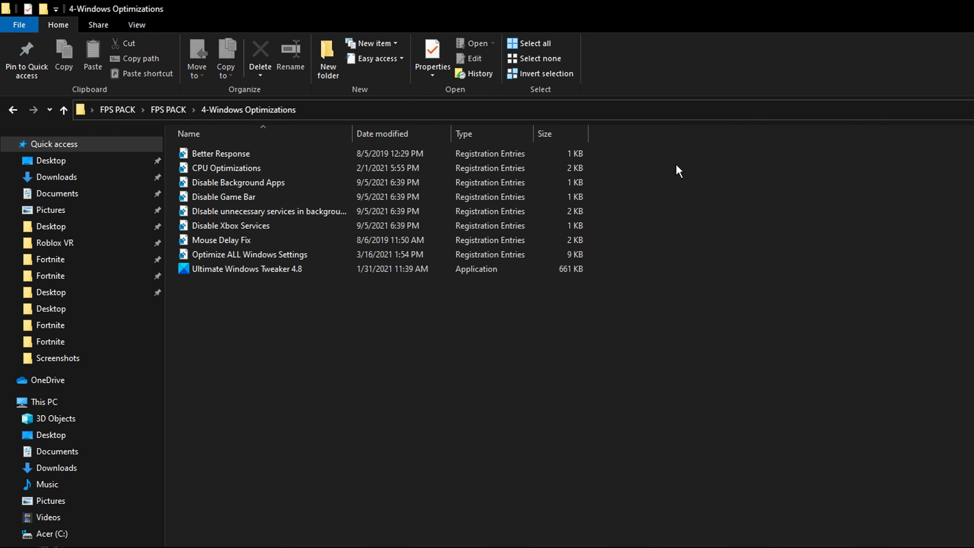
pyautogui.click(13, 110)
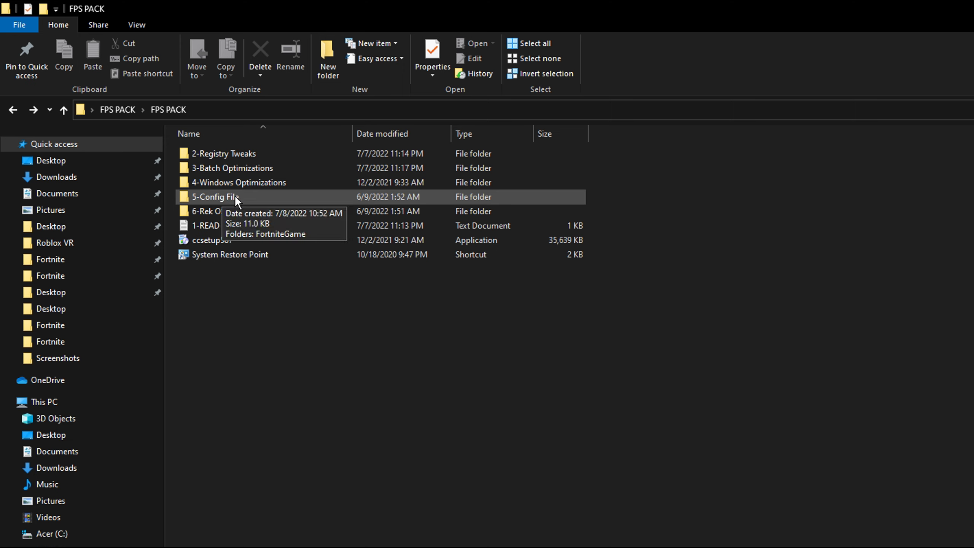
pyautogui.doubleClick(254, 197)
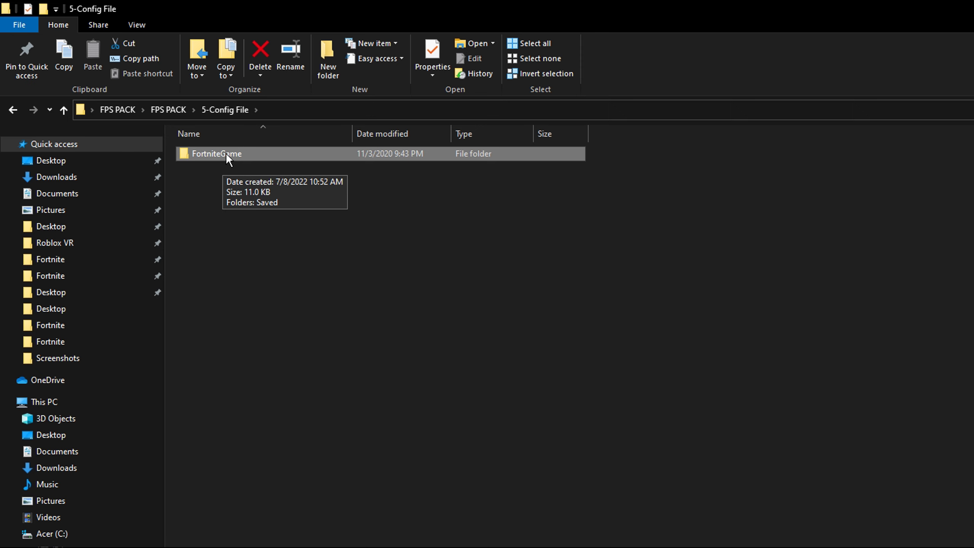
# Copy the pack's FortniteGame config folder and open %localappdata% from the Run prompt.
pyautogui.rightClick(280, 155)
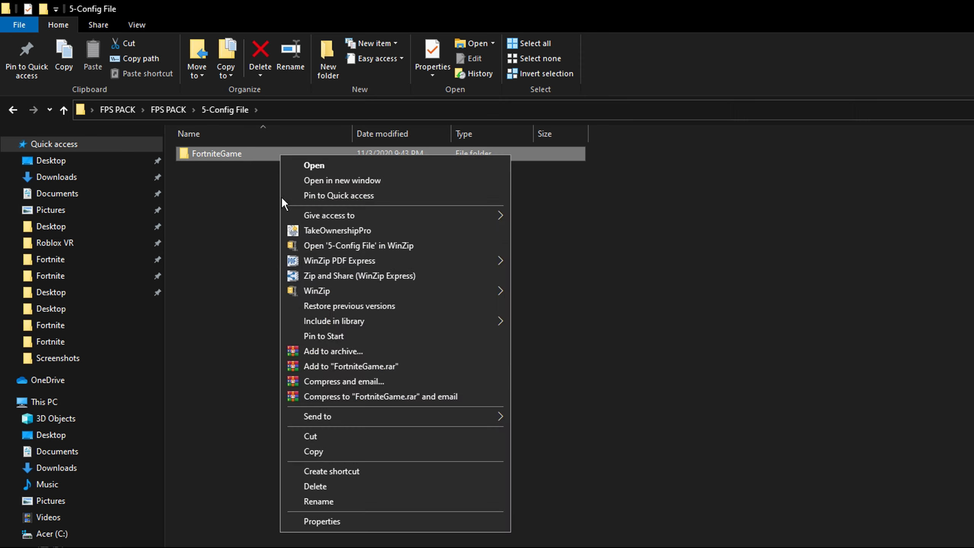
pyautogui.click(311, 447)
pyautogui.press('super+r')
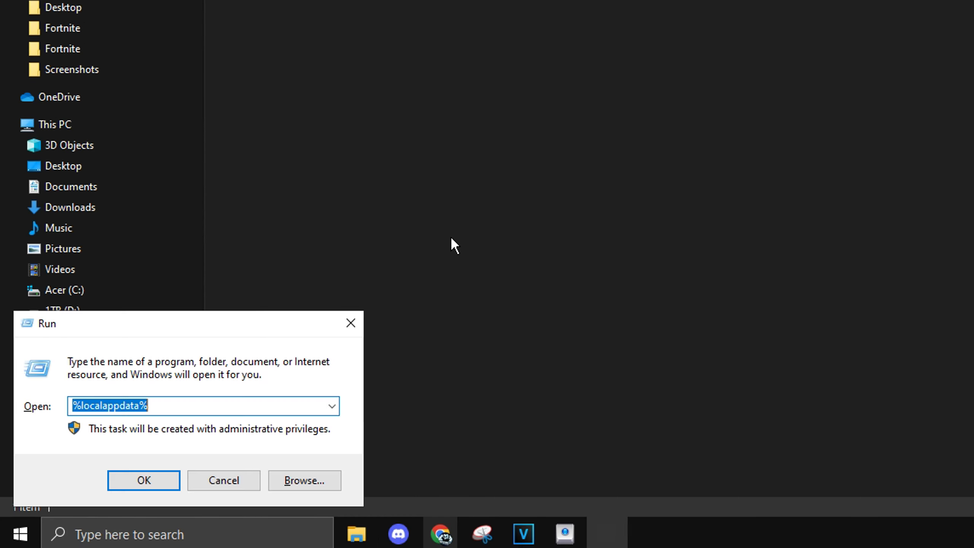
pyautogui.click(177, 406)
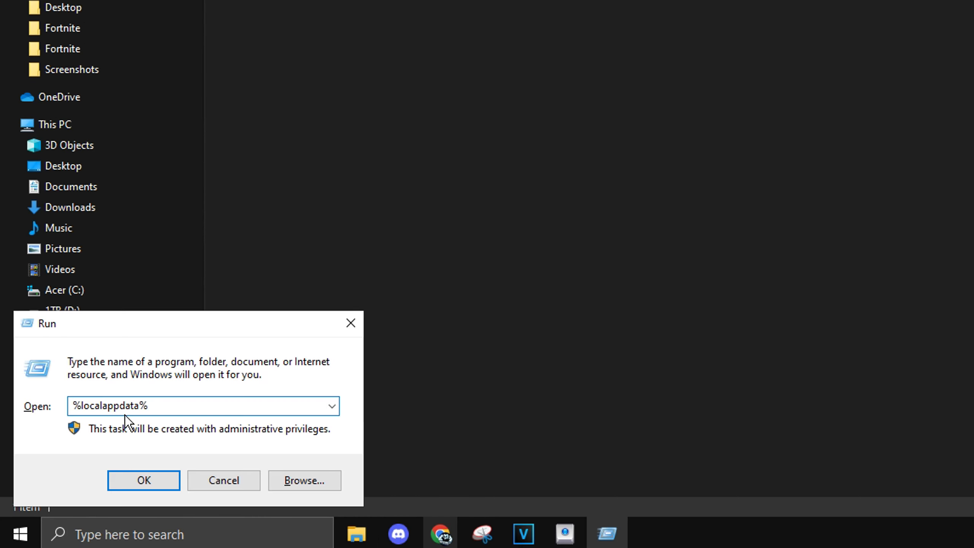
pyautogui.click(164, 482)
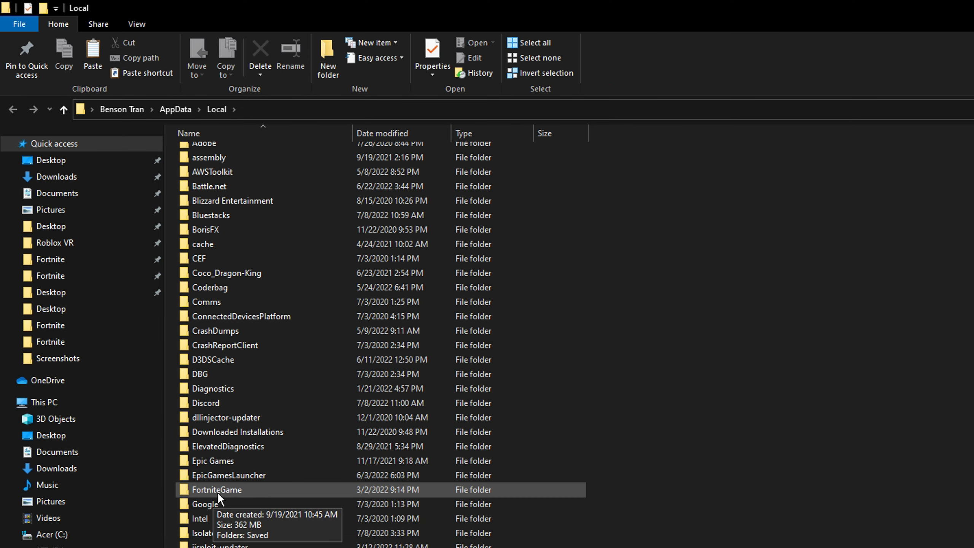
# Rename the existing FortniteGame folder in Local to FortniteGame1.
pyautogui.rightClick(218, 492)
pyautogui.click(272, 466)
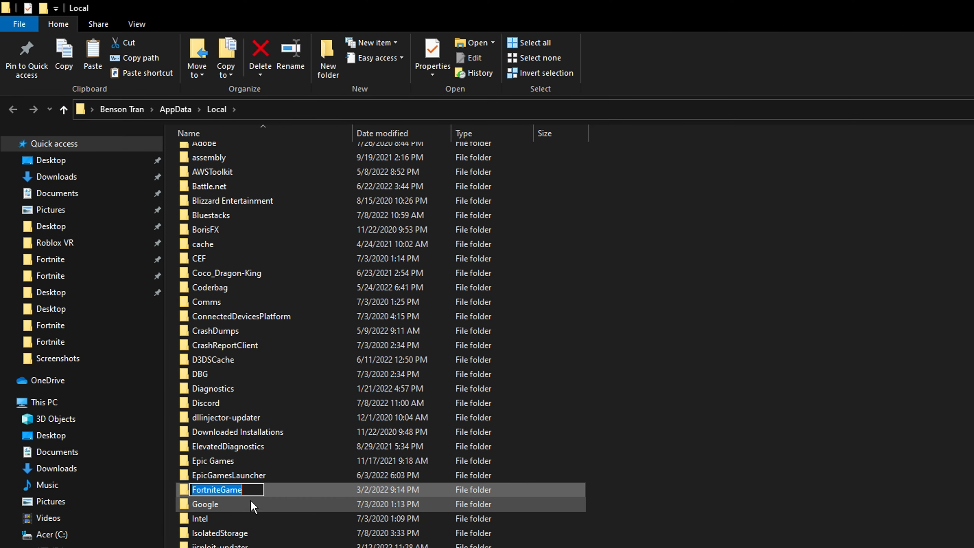
pyautogui.press('End')
pyautogui.write('1')
pyautogui.press('Return')
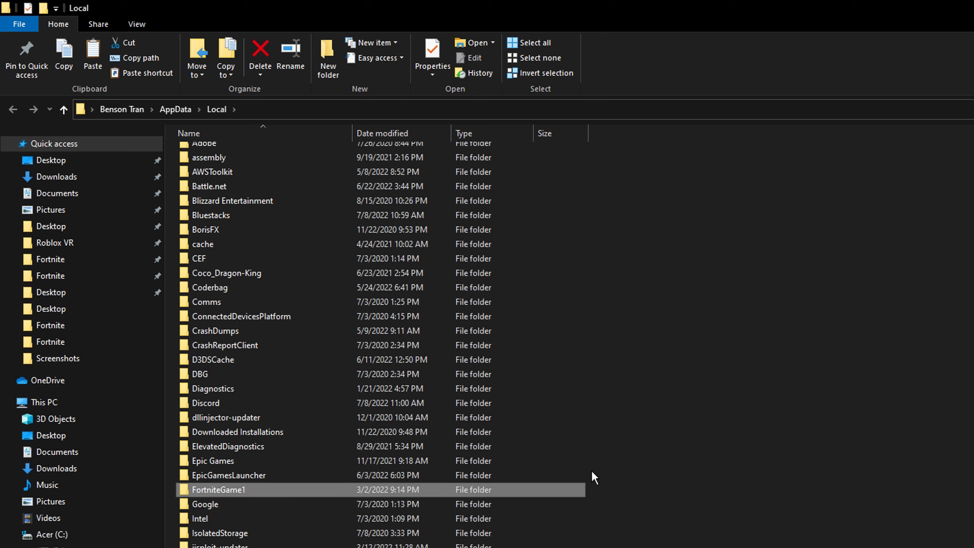
# Paste the copied FortniteGame folder into Local, then open 6-Rek OS Powerplan in FPS PACK.
pyautogui.rightClick(652, 474)
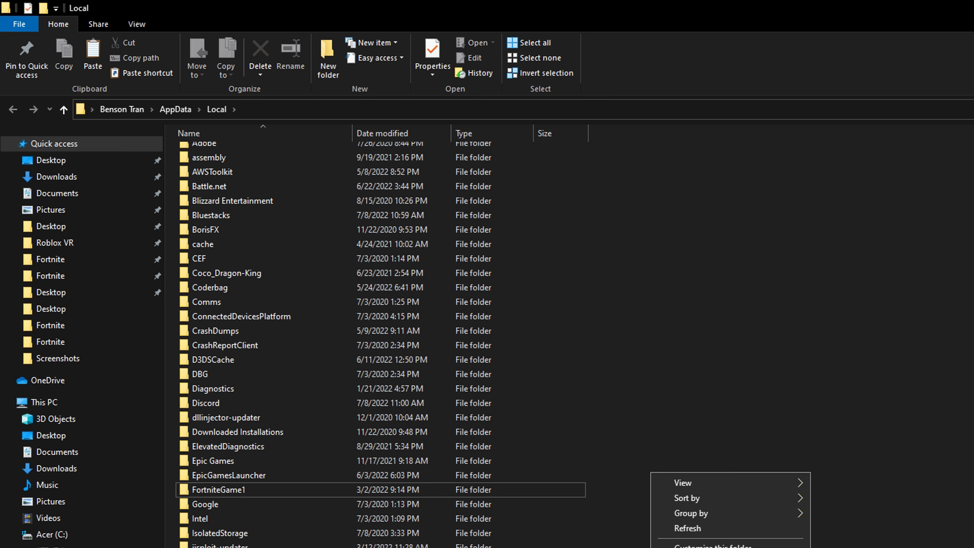
pyautogui.click(687, 528)
pyautogui.click(219, 490)
pyautogui.scroll(-7, 570, 499)
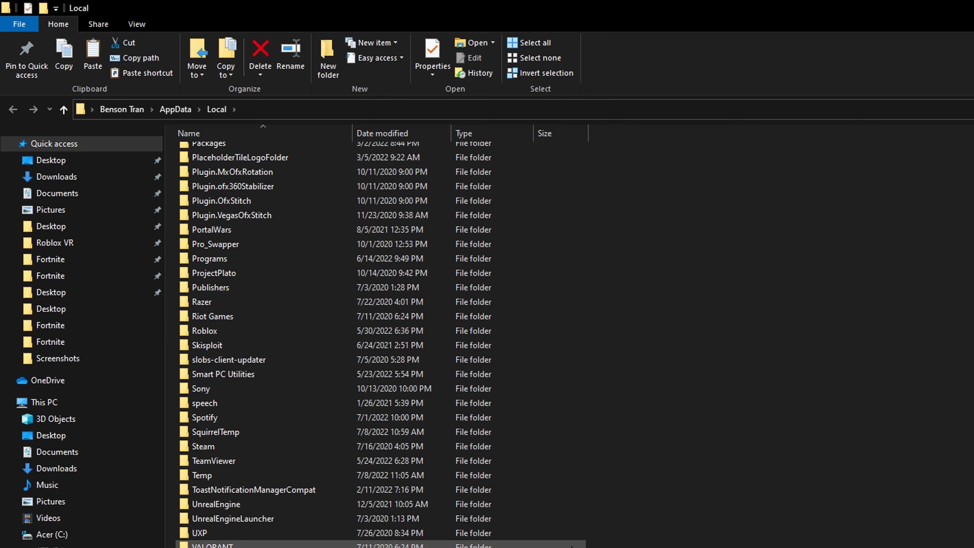
pyautogui.scroll(7, 570, 541)
pyautogui.scroll(4, 570, 544)
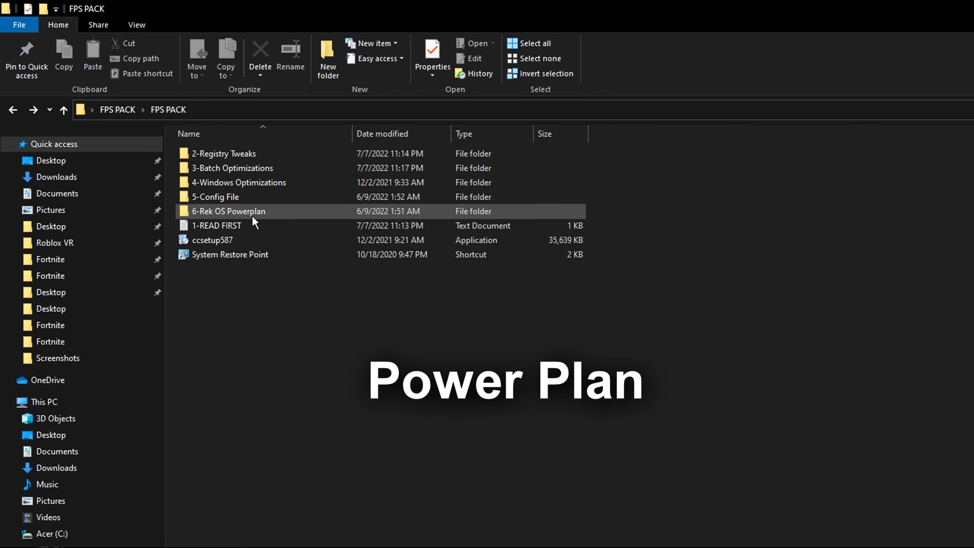
pyautogui.click(251, 213)
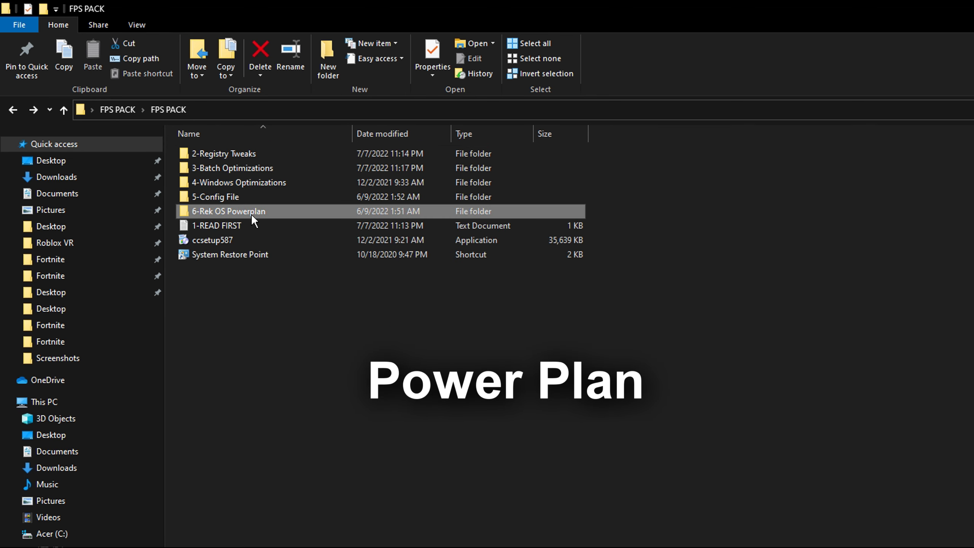
pyautogui.doubleClick(251, 213)
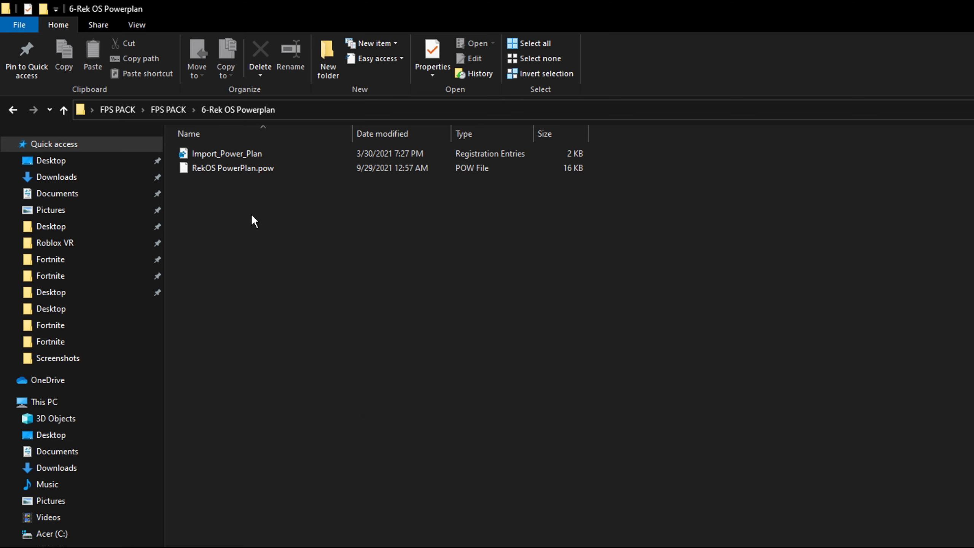
# Merge Import_Power_Plan.reg into the registry and return to the desktop.
pyautogui.doubleClick(214, 153)
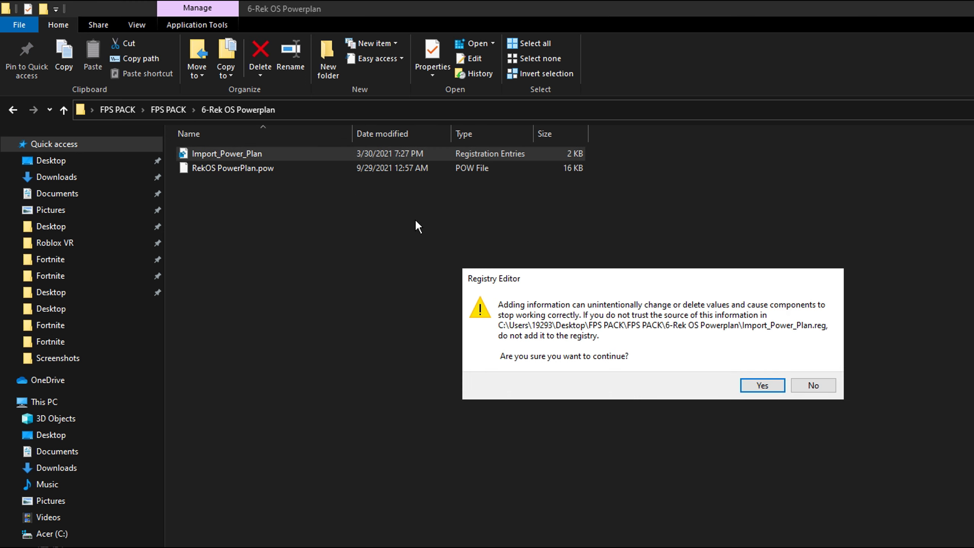
pyautogui.click(763, 385)
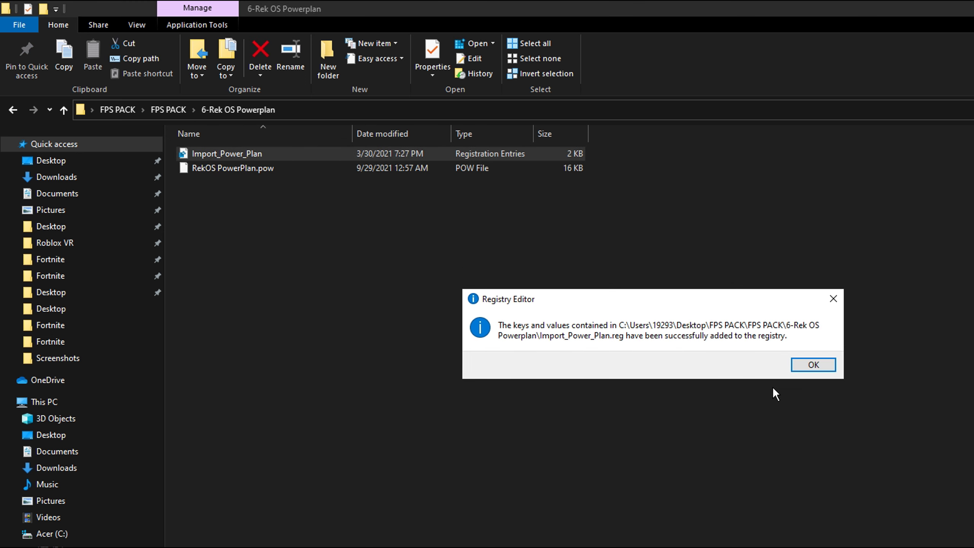
pyautogui.click(816, 367)
pyautogui.press('super+d')
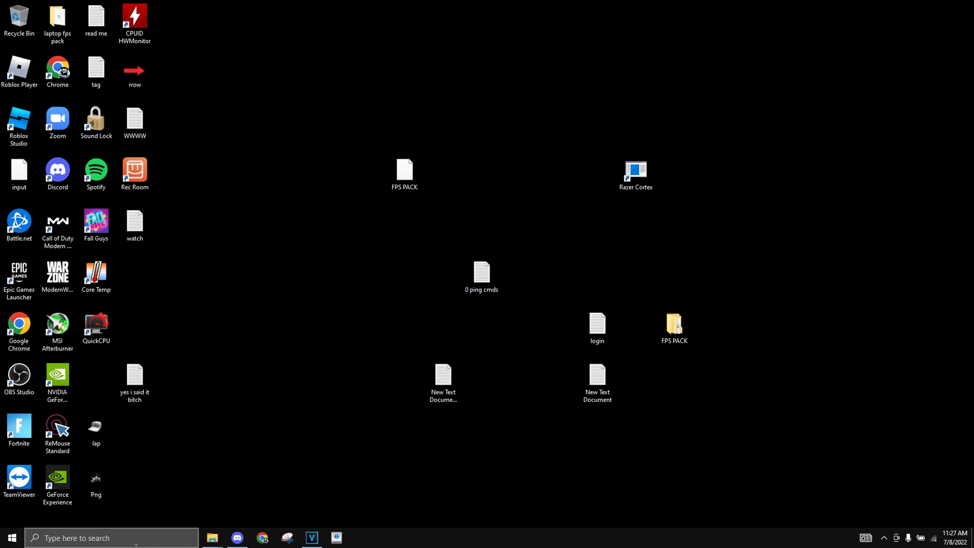
pyautogui.click(180, 537)
# Search 'power' and select RekOS PowerPlan under Choose a power plan.
pyautogui.write('power')
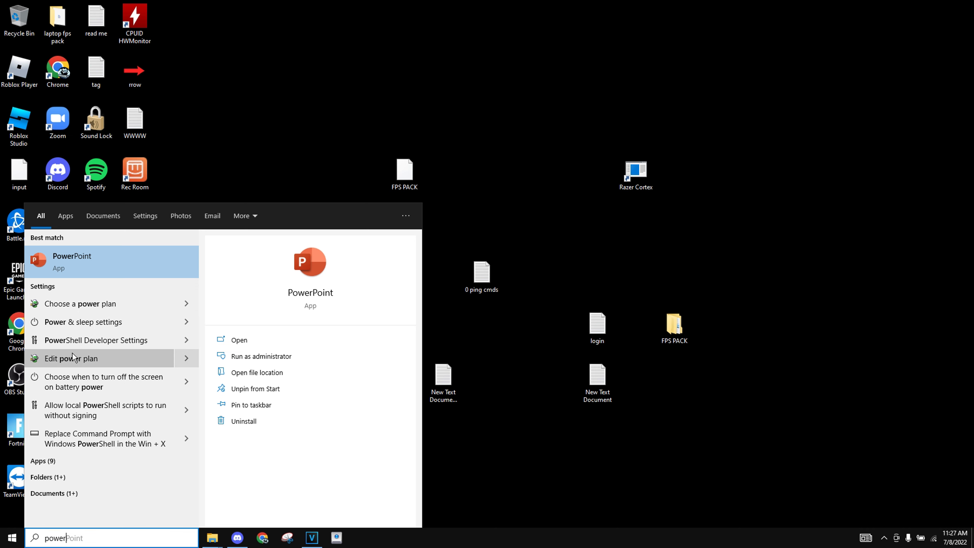
pyautogui.click(80, 304)
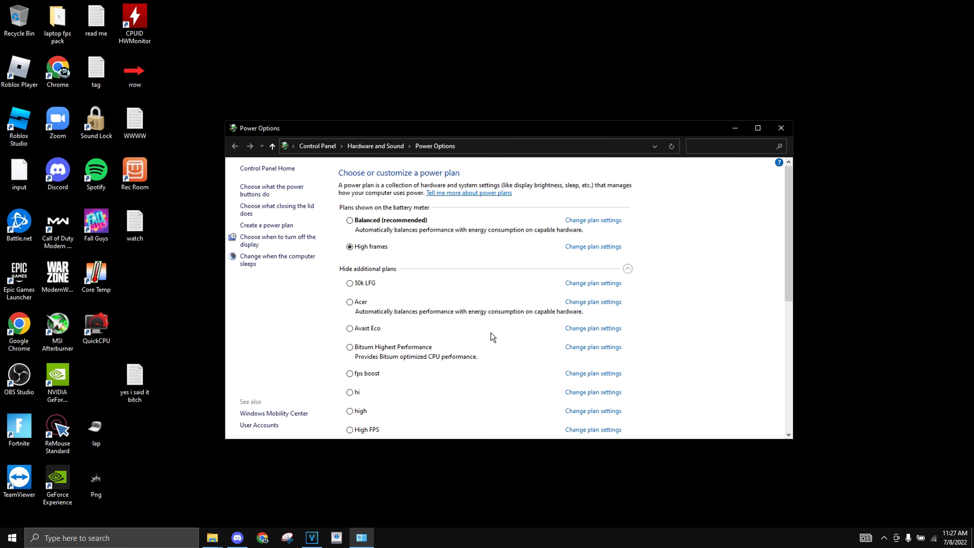
pyautogui.scroll(-5, 489, 332)
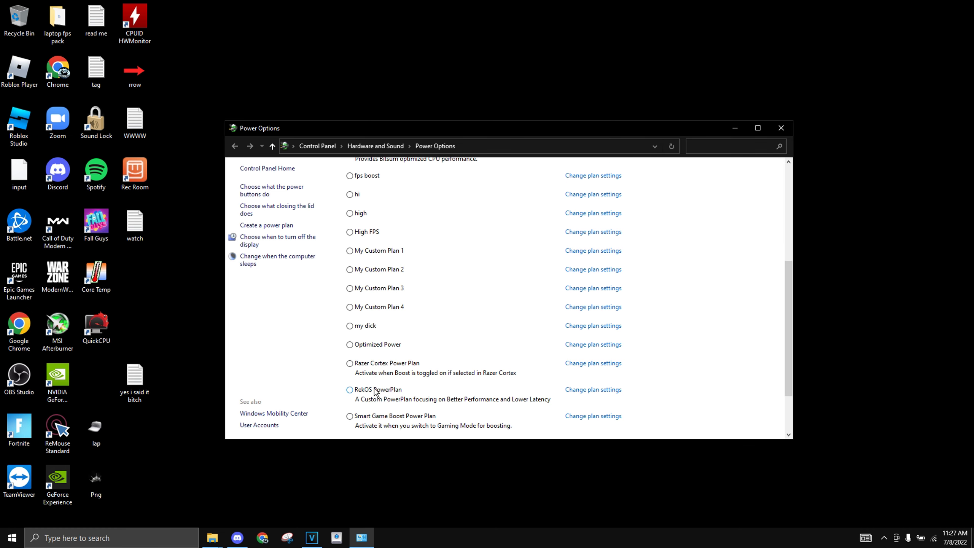
pyautogui.click(370, 392)
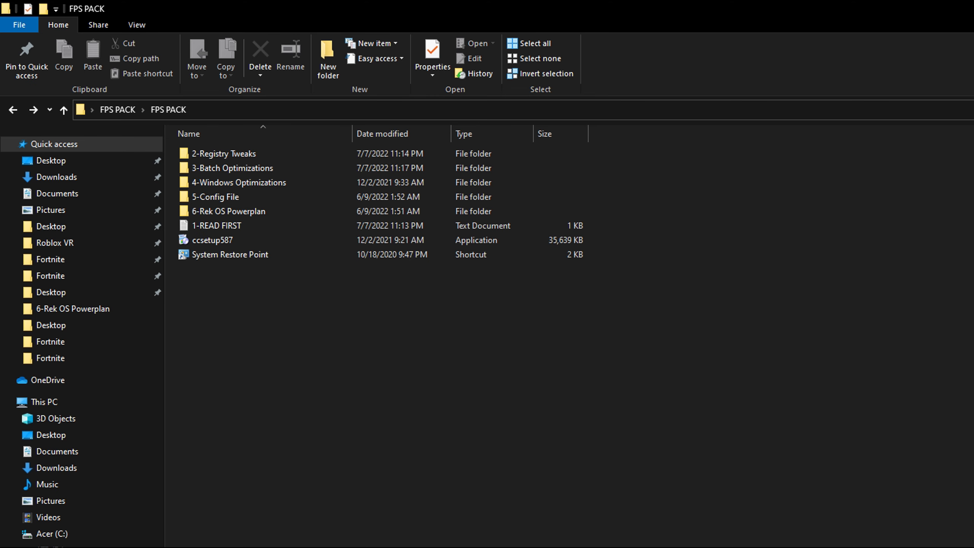